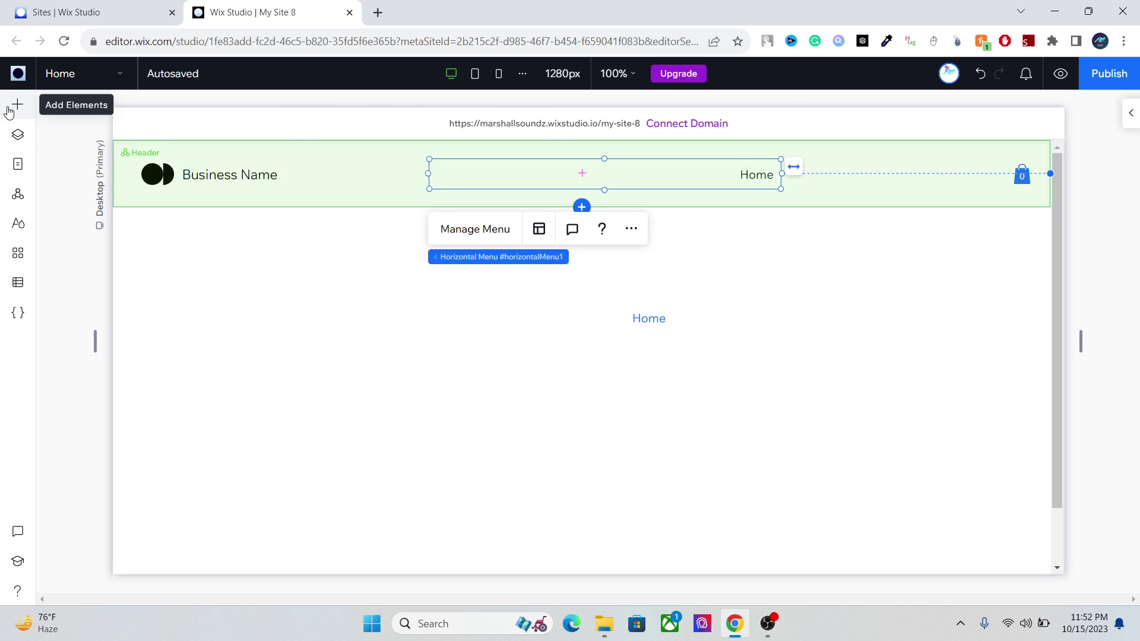
# Browse the Menu & Search elements in Add Elements, then close the panel.
pyautogui.click(11, 107)
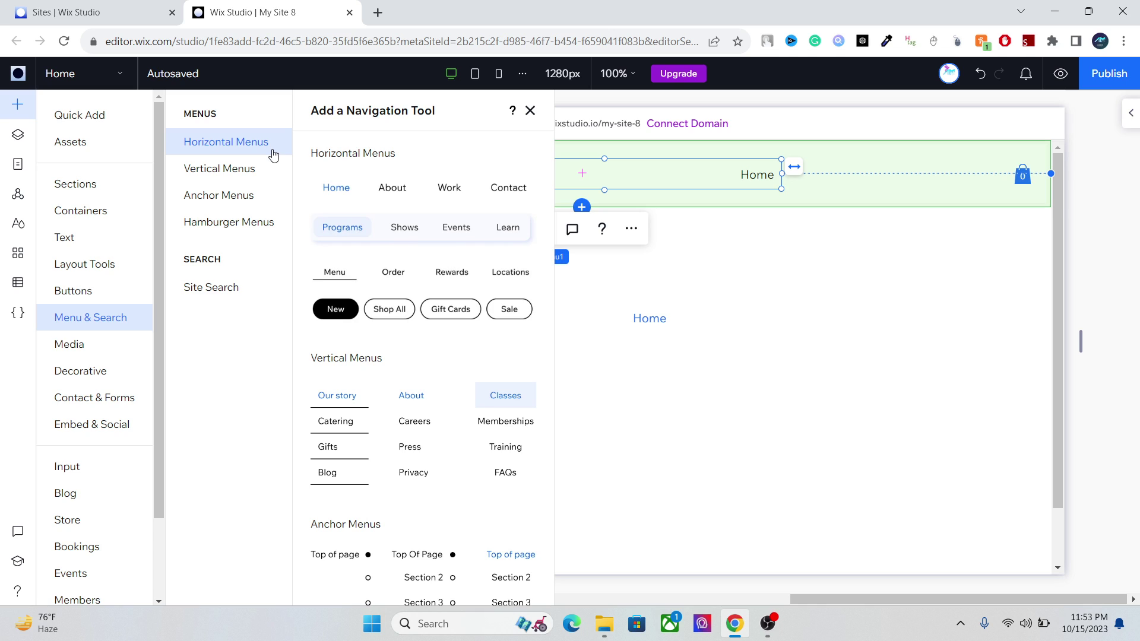
pyautogui.moveTo(421, 232)
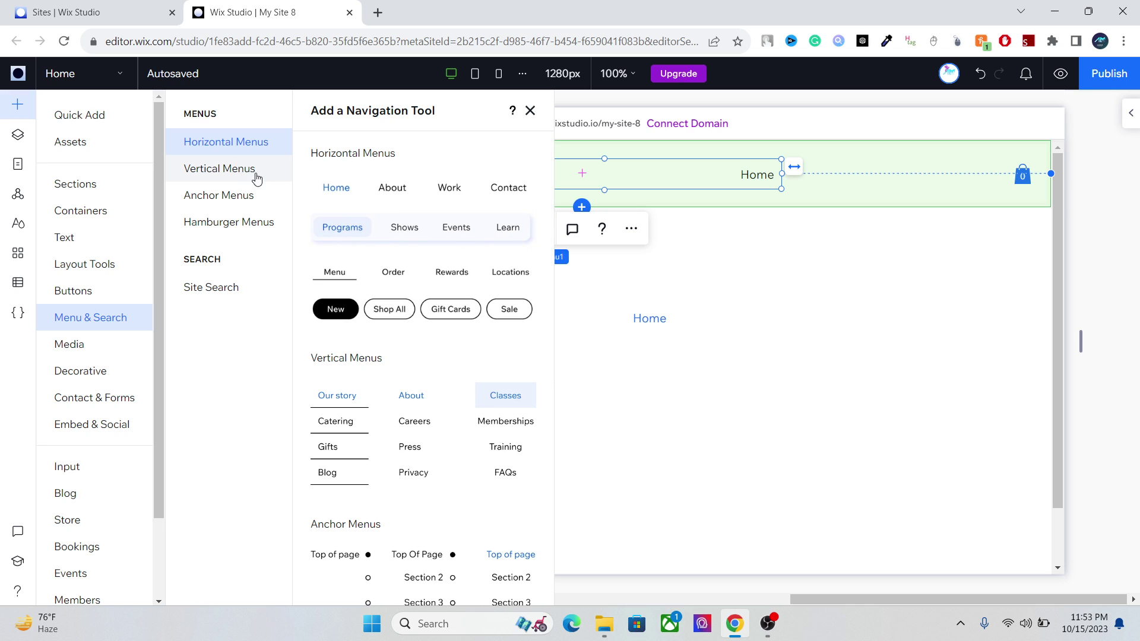
pyautogui.moveTo(443, 194)
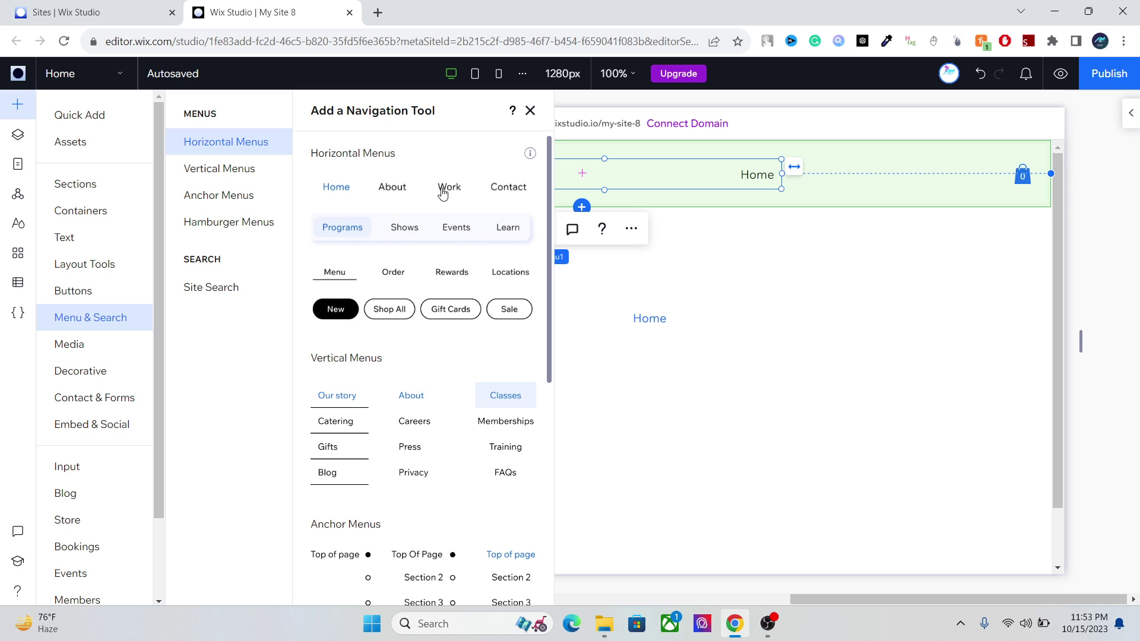
pyautogui.click(685, 173)
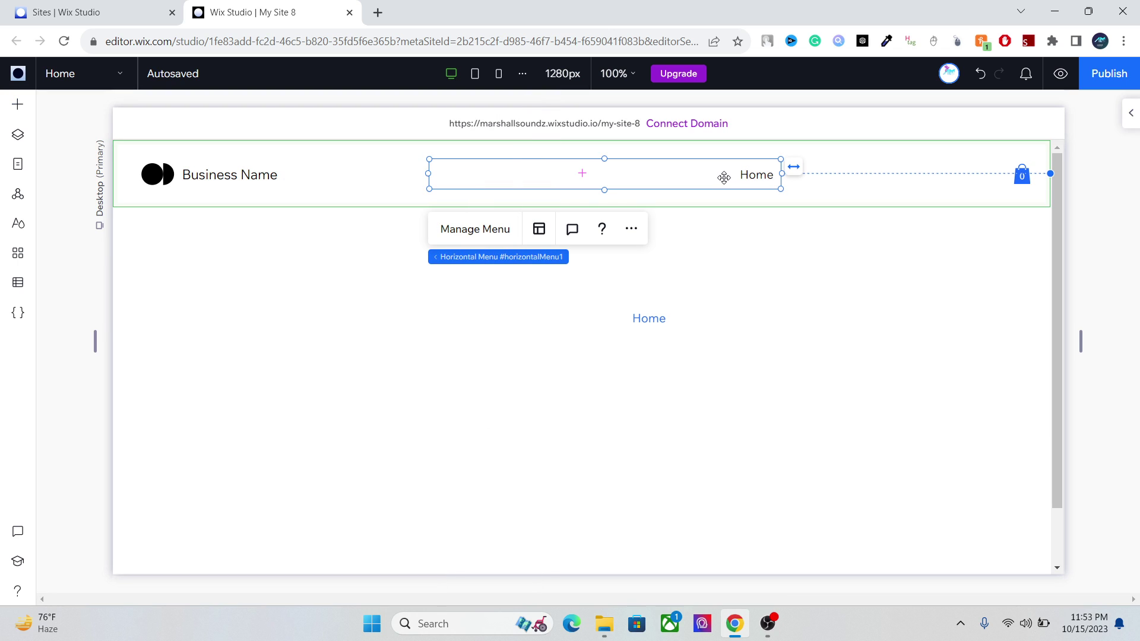
# From Manage Menu, add a Mega menu item and rename it TEST.
pyautogui.click(478, 230)
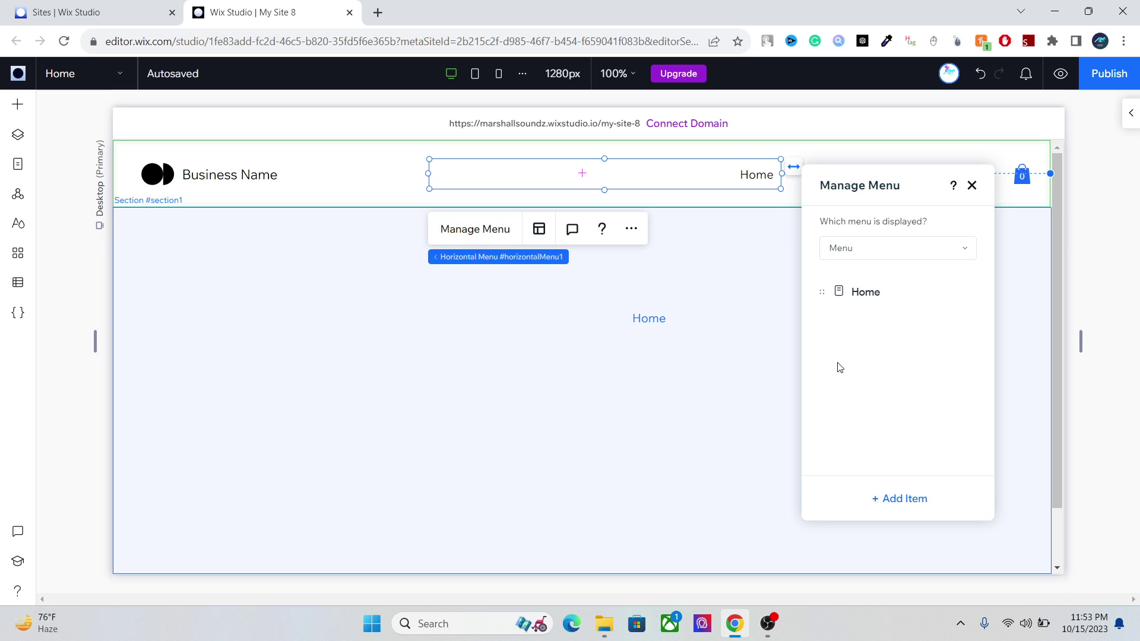
pyautogui.click(911, 506)
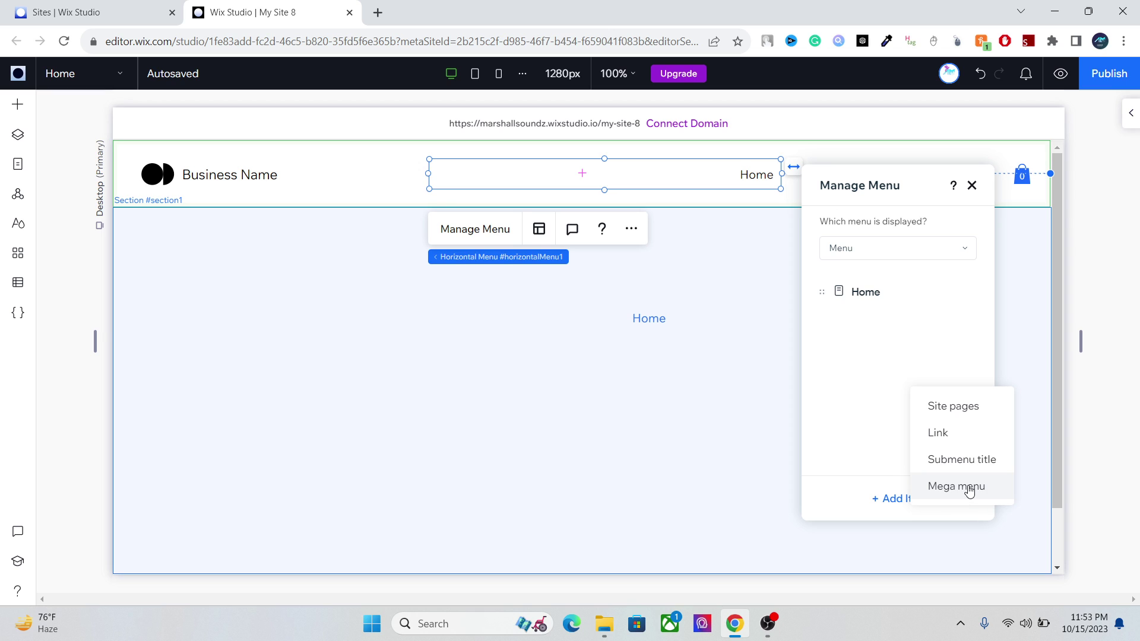
pyautogui.click(969, 488)
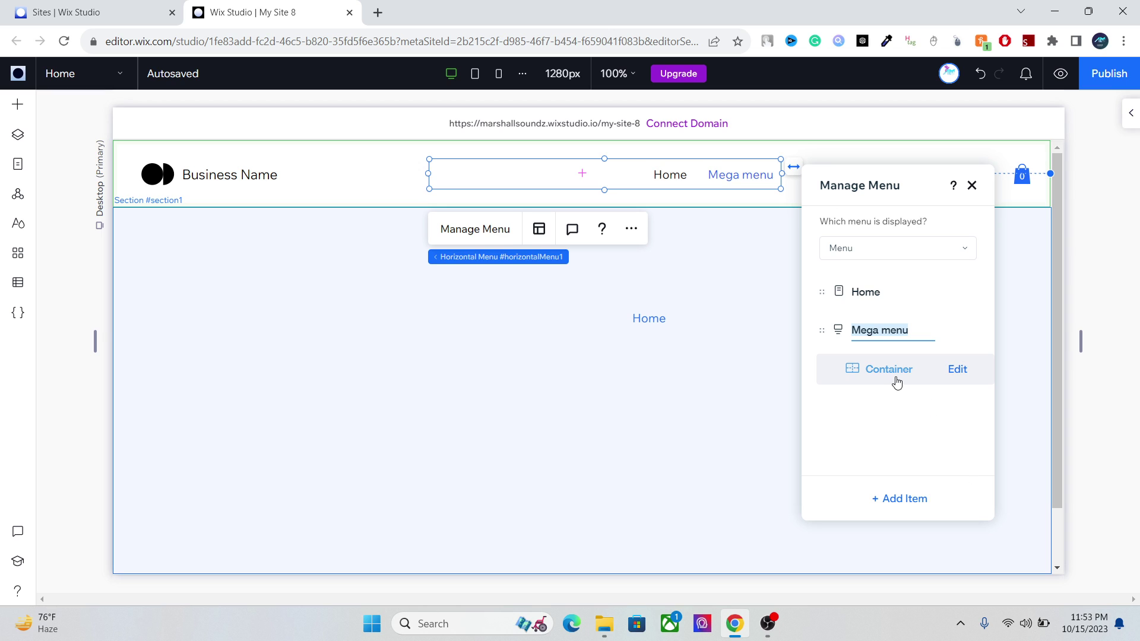
pyautogui.write('TEST')
pyautogui.press('Return')
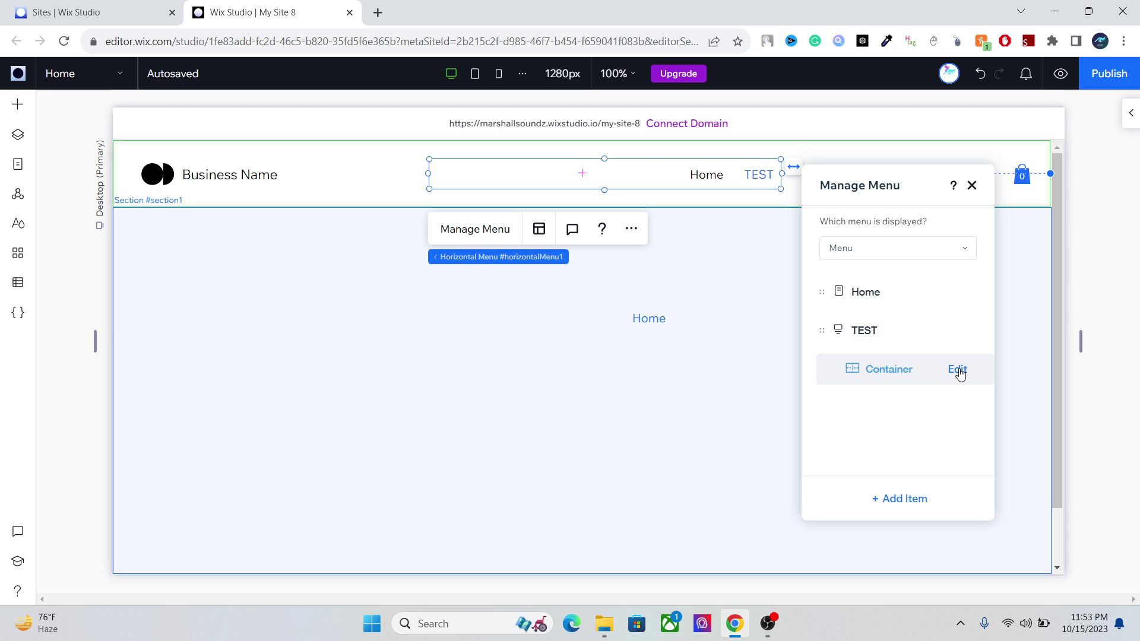
# Edit the TEST container and quick-add an image, moving it to the container's left.
pyautogui.click(957, 369)
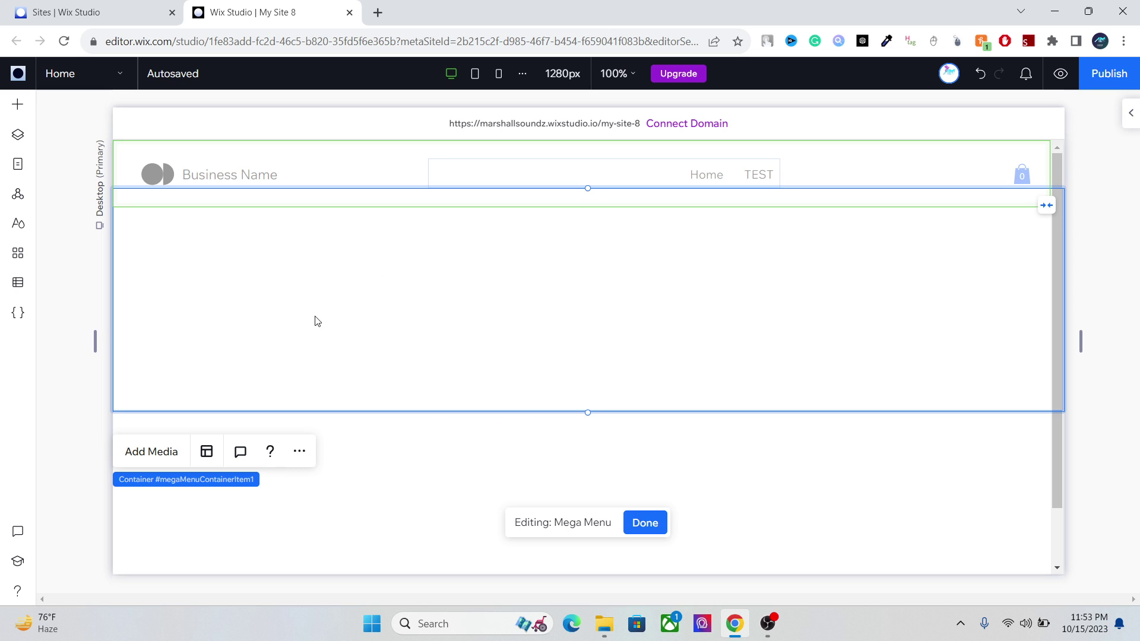
pyautogui.click(17, 104)
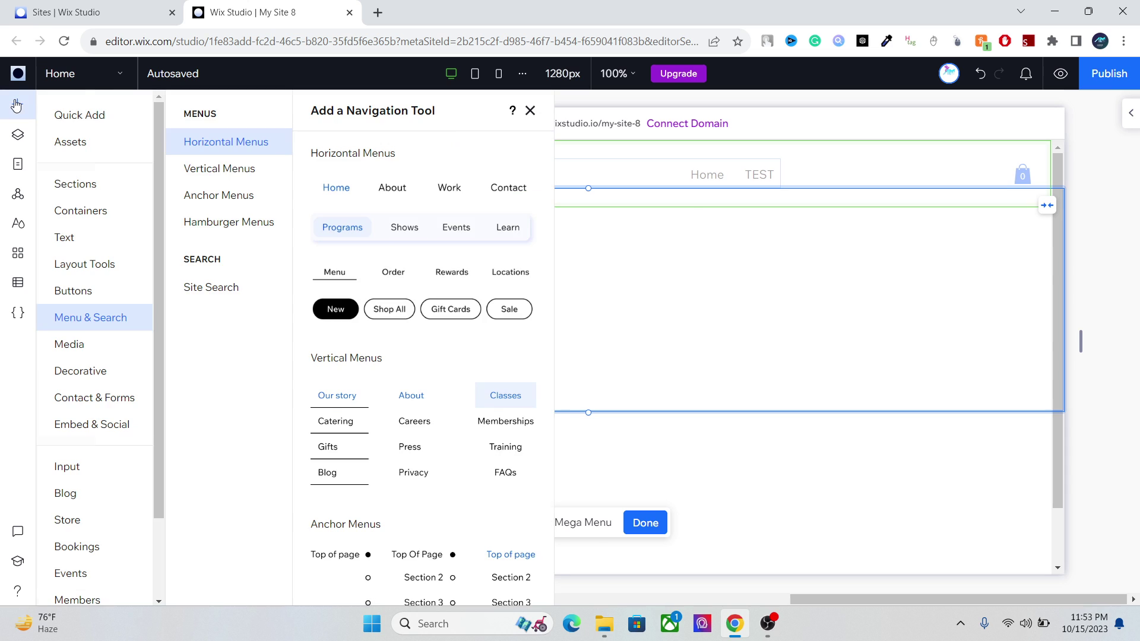
pyautogui.click(81, 122)
pyautogui.click(226, 189)
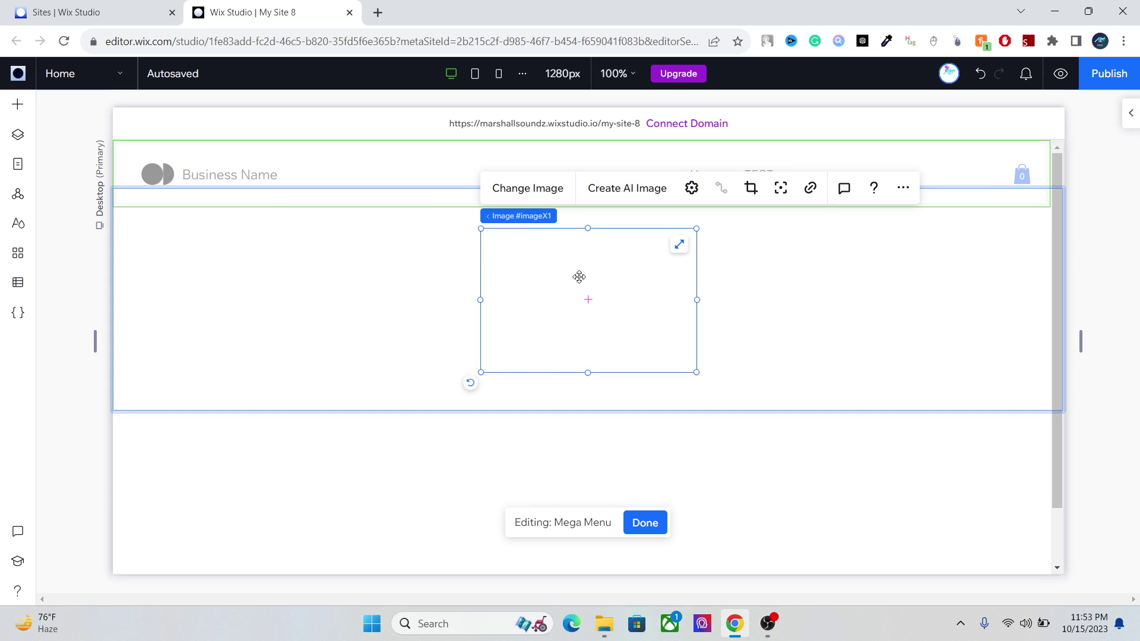
pyautogui.moveTo(607, 299); pyautogui.dragTo(396, 301)
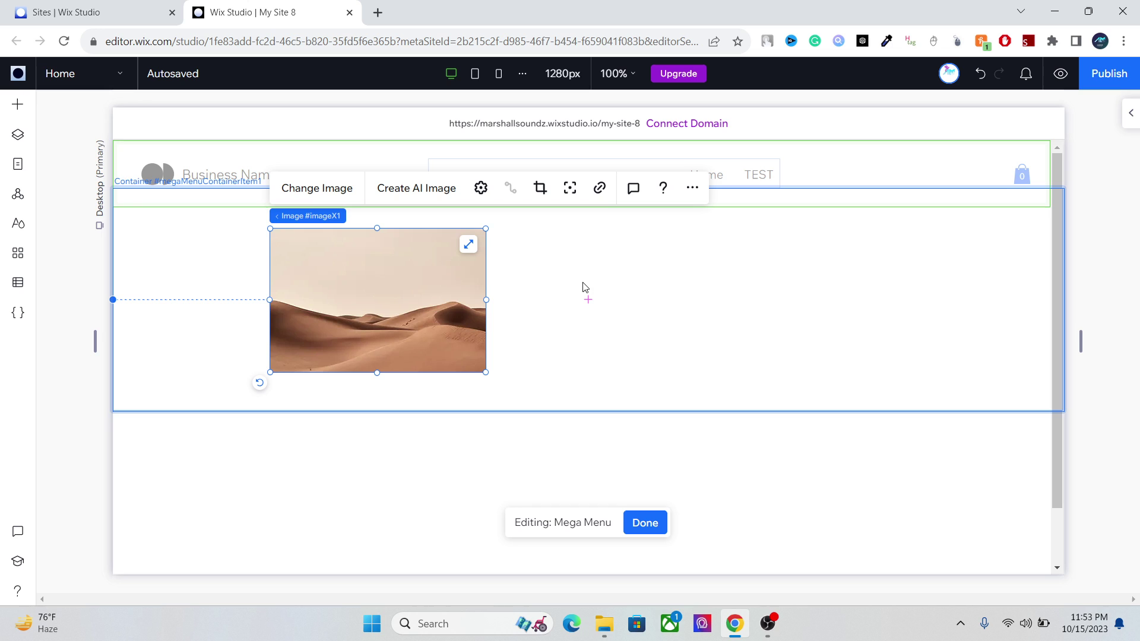
# Quick-add an 'Add a Title' heading beside the image and reselect the container.
pyautogui.click(19, 105)
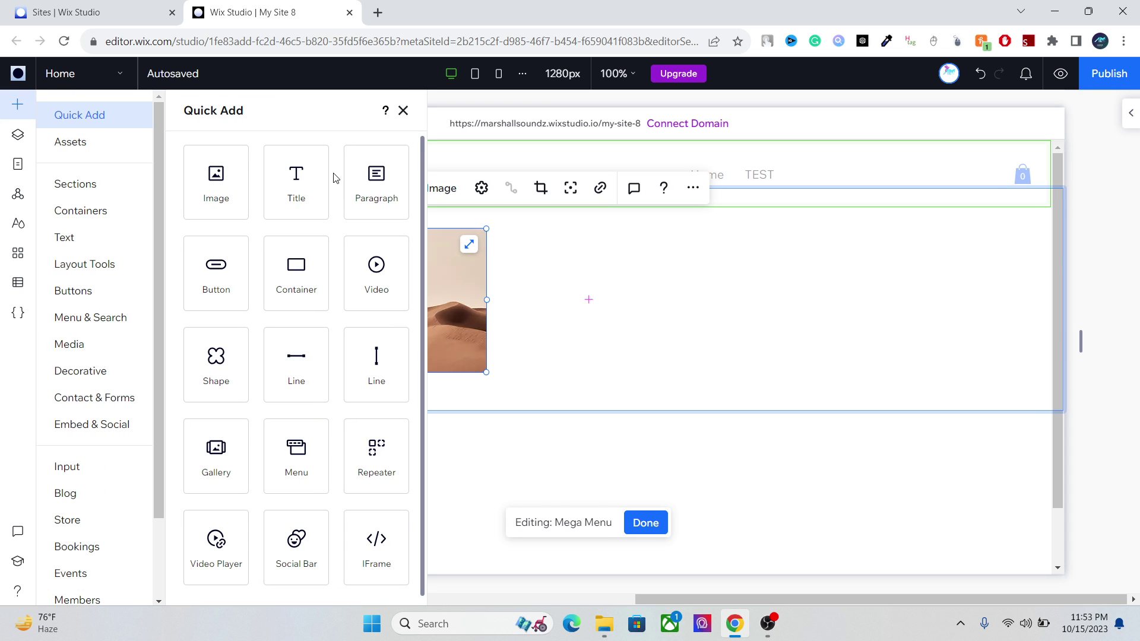
pyautogui.click(293, 191)
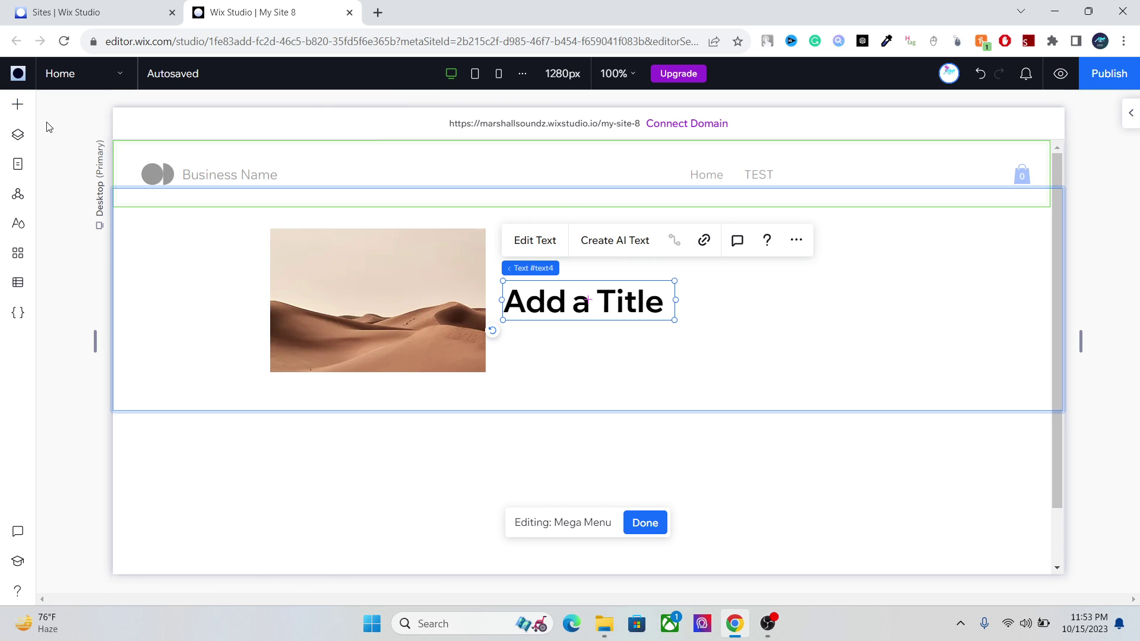
pyautogui.click(17, 107)
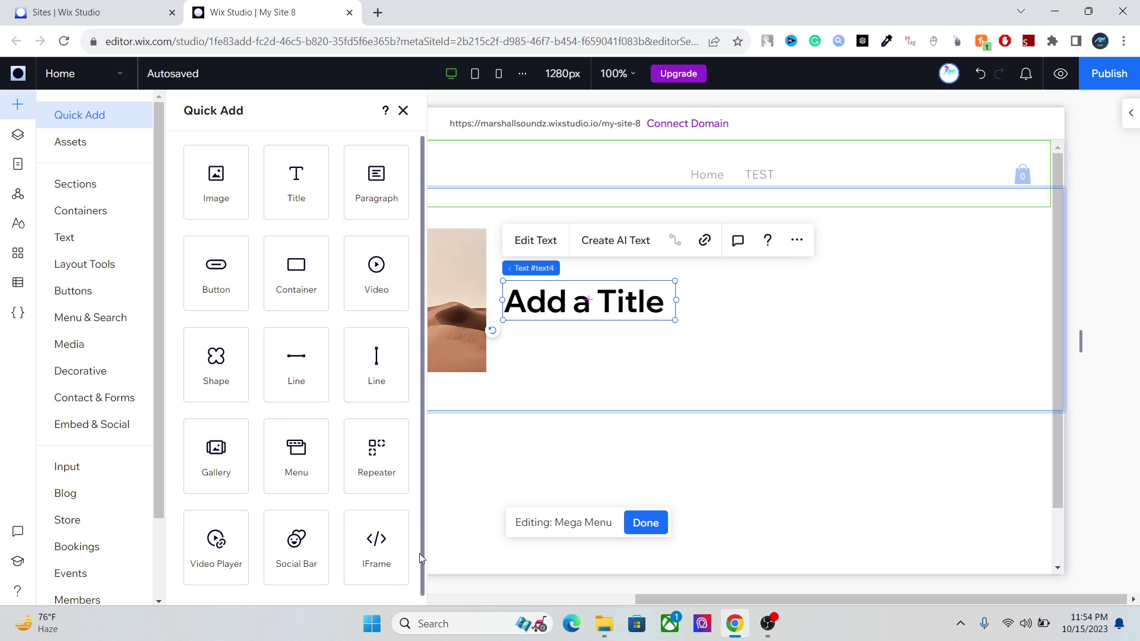
pyautogui.click(819, 299)
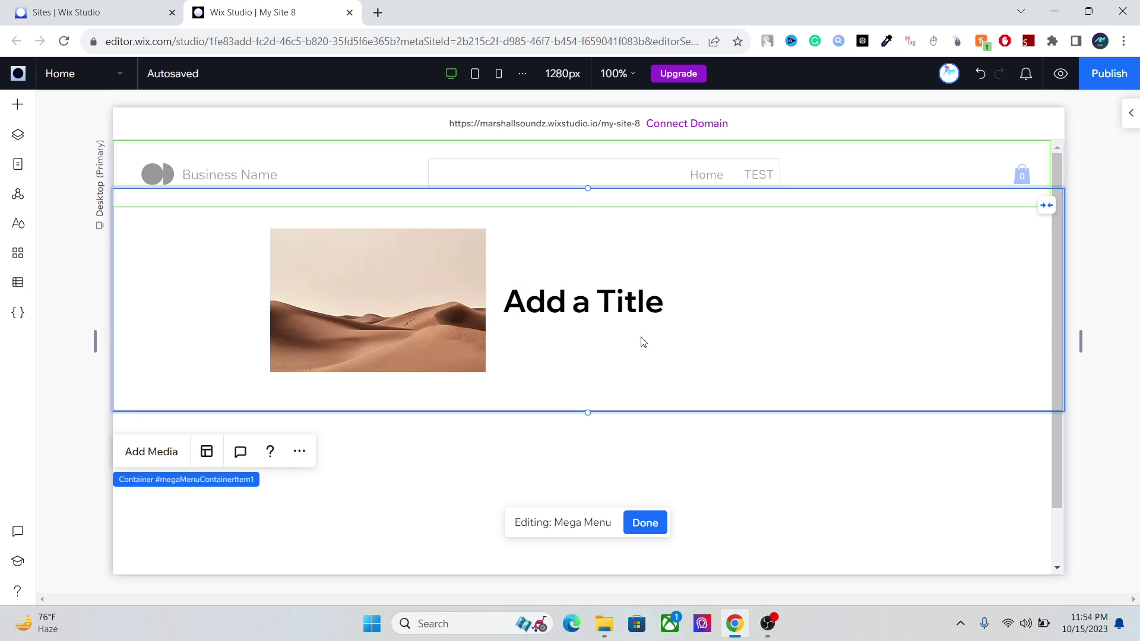
# Move the heading below the desert image and shift the image up toward the container top.
pyautogui.click(588, 287)
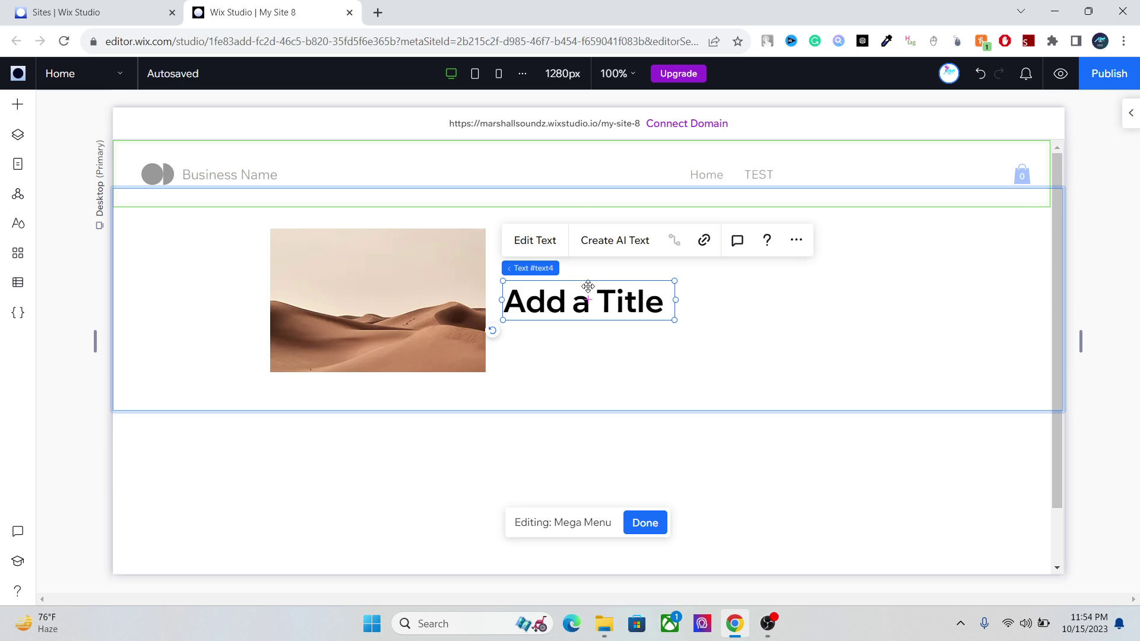
pyautogui.click(408, 300)
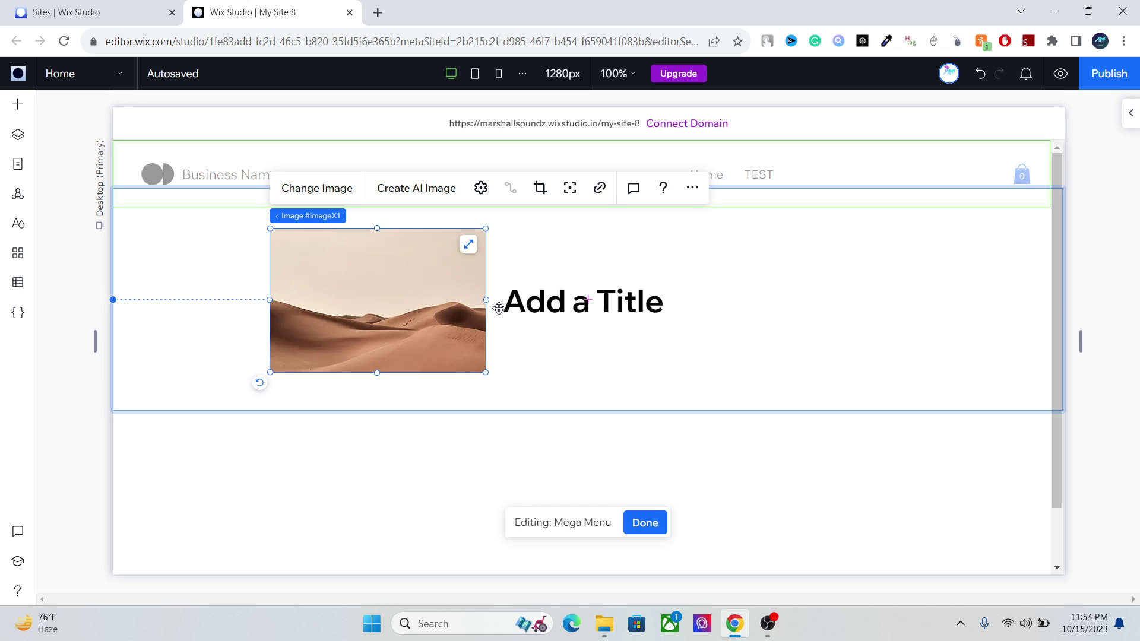
pyautogui.moveTo(546, 301)
pyautogui.mouseDown()
pyautogui.moveTo(356, 393)
pyautogui.moveTo(335, 390)
pyautogui.mouseUp()
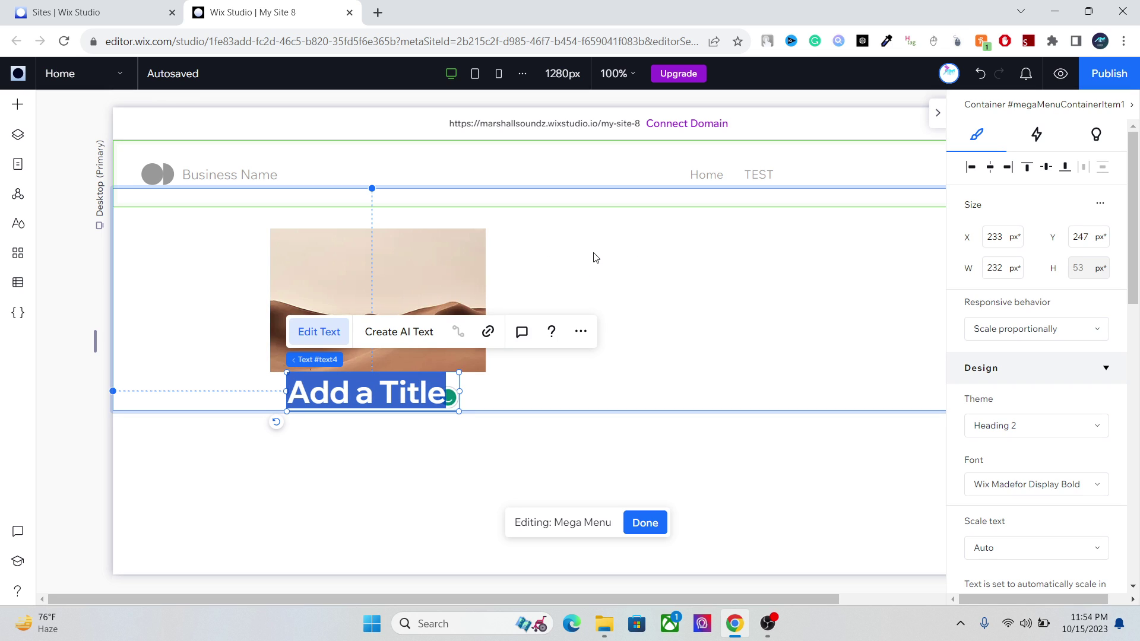
pyautogui.click(443, 251)
pyautogui.moveTo(440, 234); pyautogui.dragTo(434, 212)
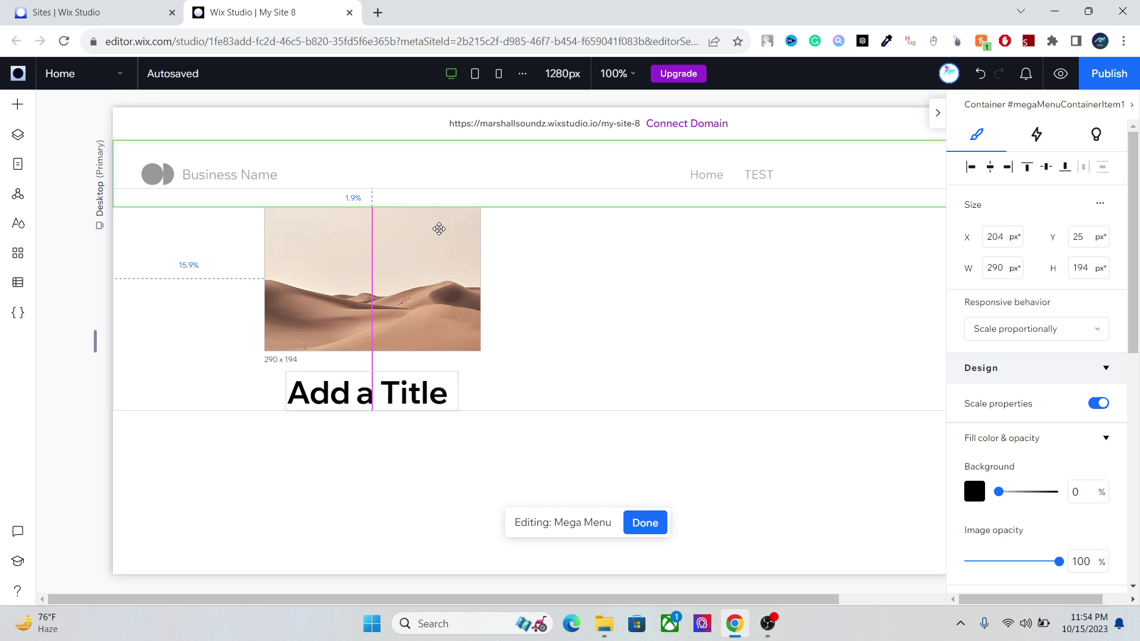
# Nudge the heading upward into place, then select the mega menu container.
pyautogui.click(369, 382)
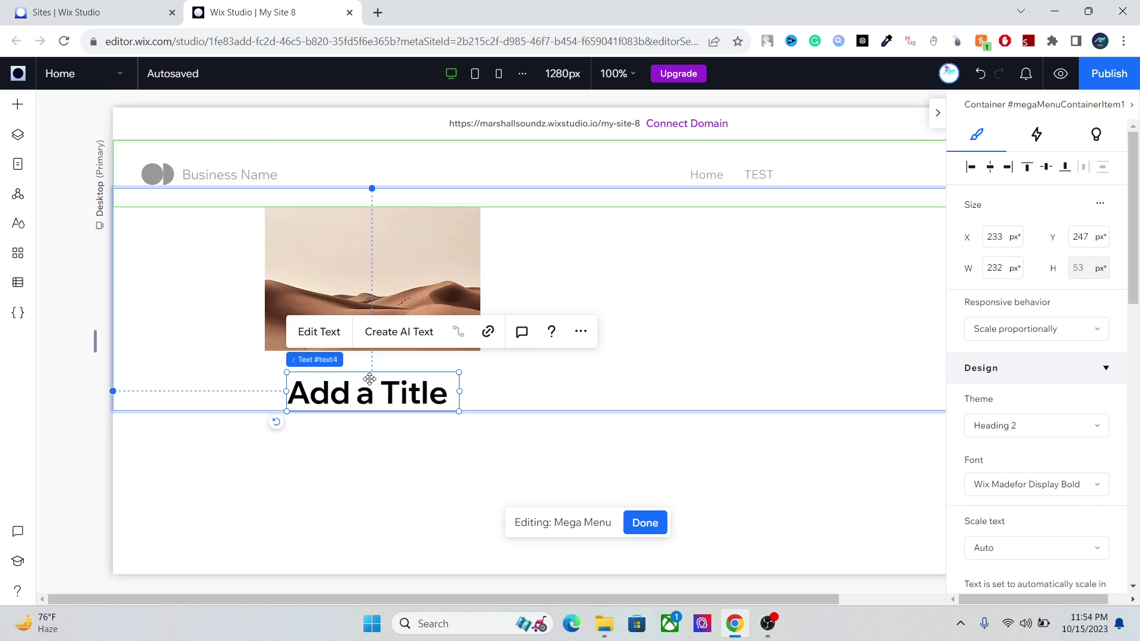
pyautogui.moveTo(369, 381); pyautogui.dragTo(369, 374)
pyautogui.doubleClick(369, 374)
pyautogui.click(429, 283)
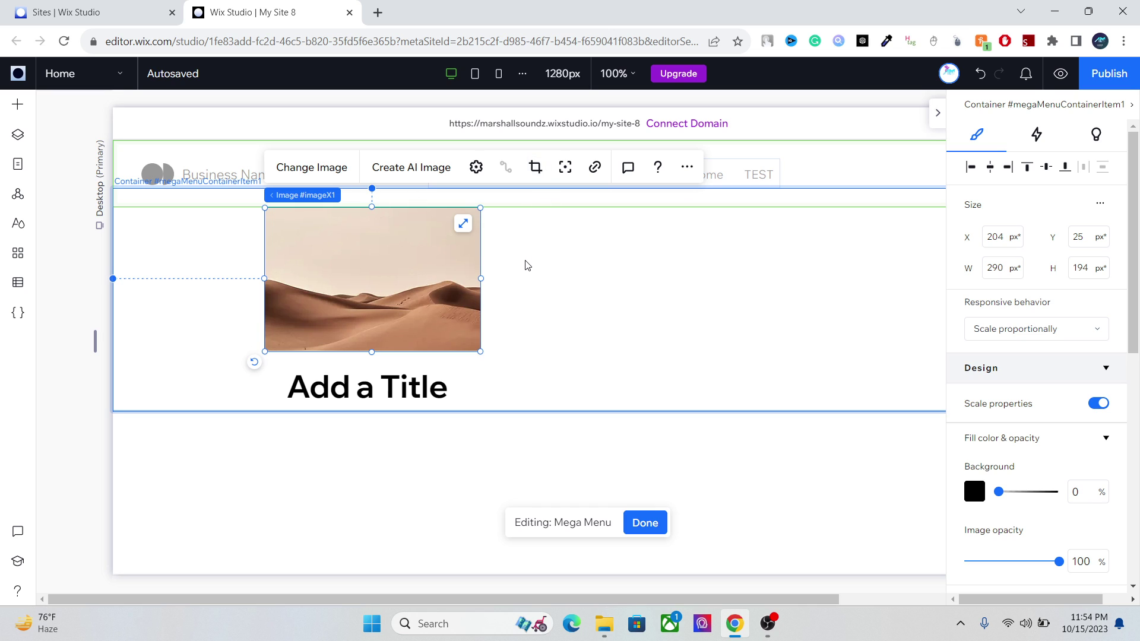
pyautogui.click(387, 394)
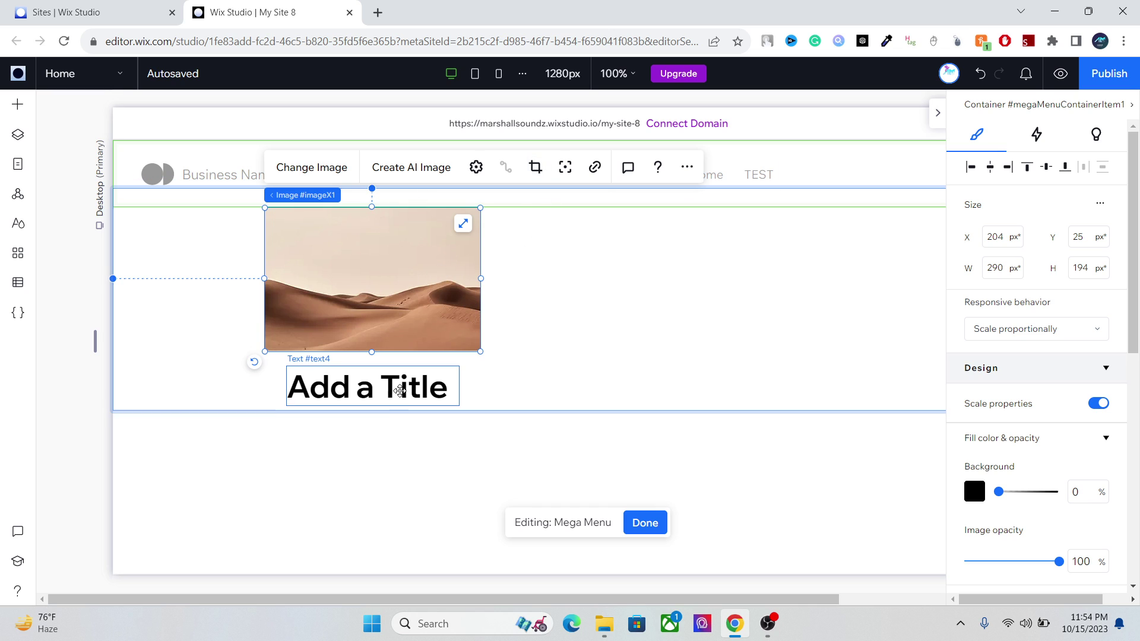
pyautogui.click(689, 312)
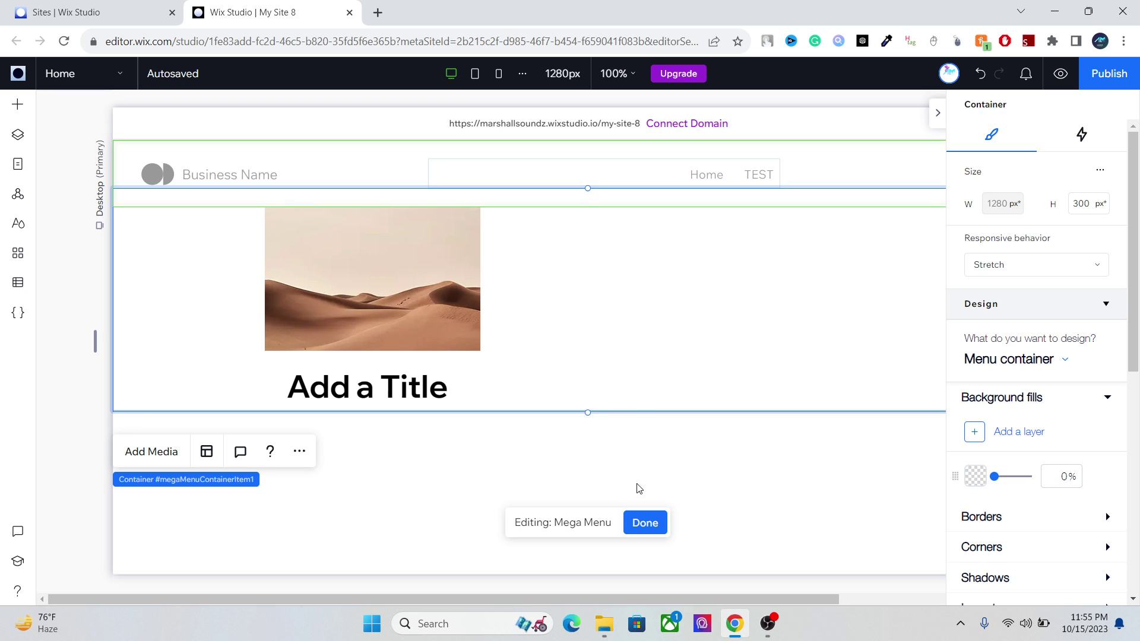
# Finish with Done, preview the site and check TEST's dropdown shows the image above the heading.
pyautogui.click(643, 522)
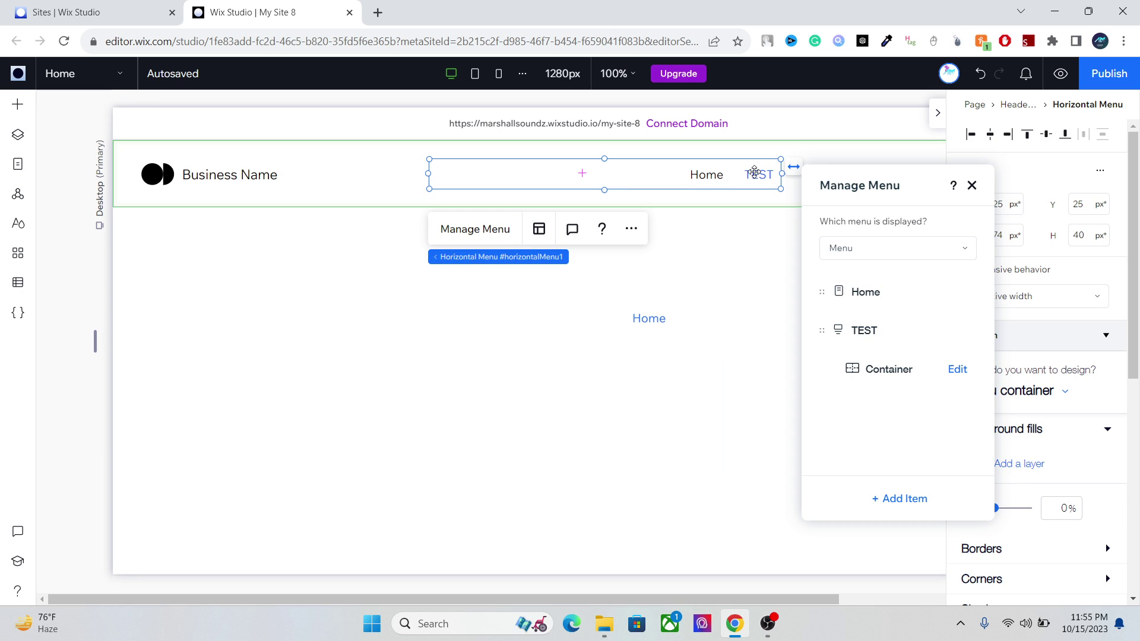
pyautogui.click(1061, 74)
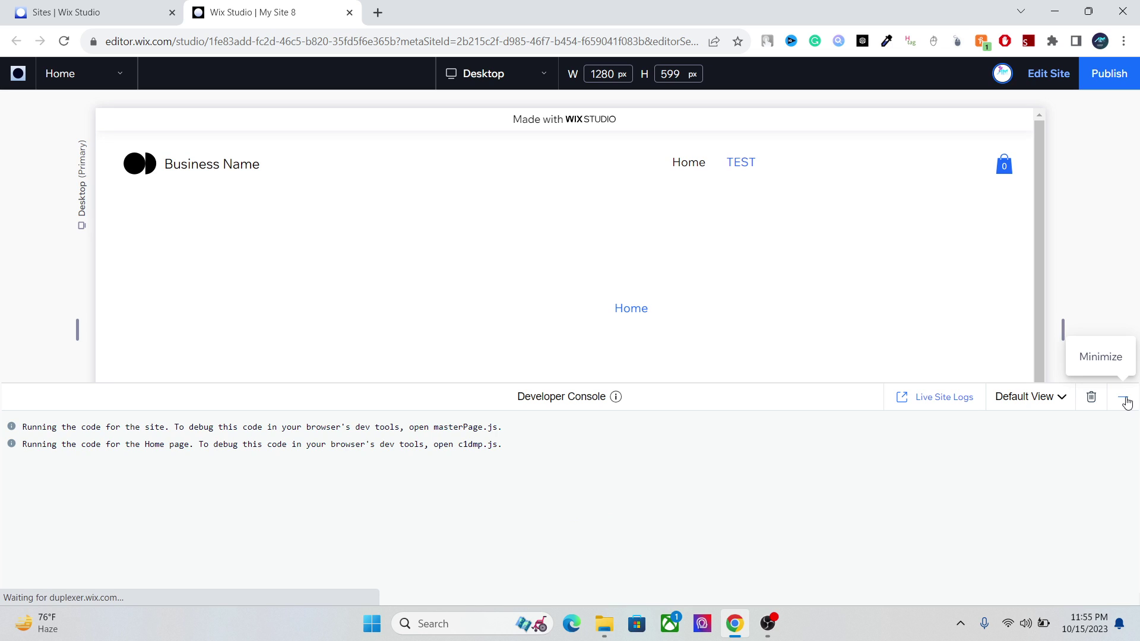
pyautogui.click(1124, 401)
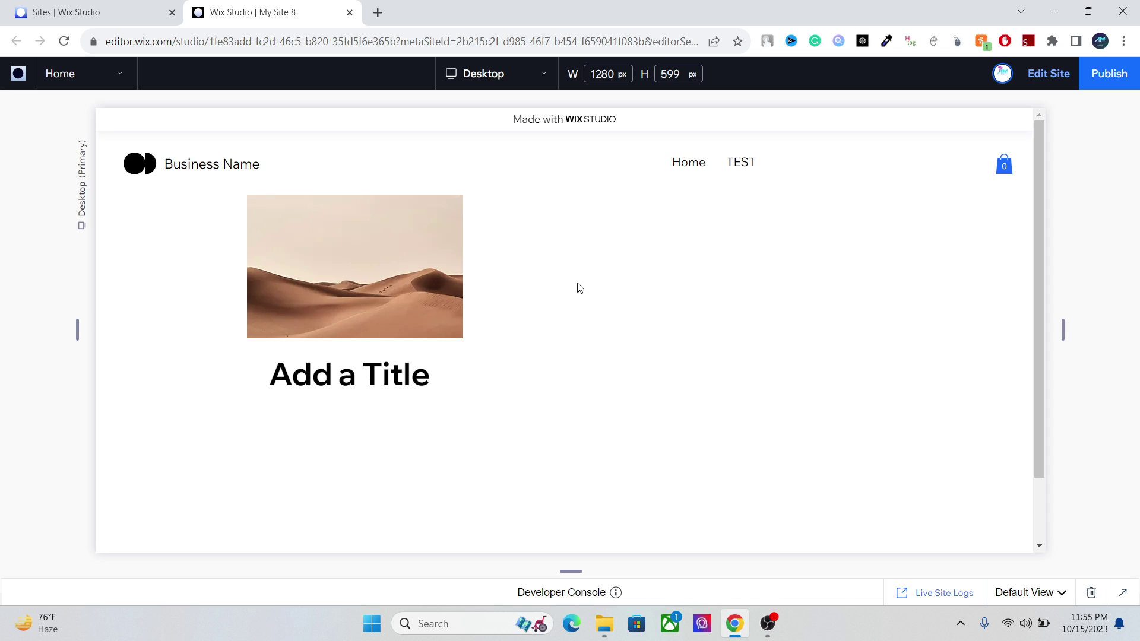
pyautogui.click(748, 170)
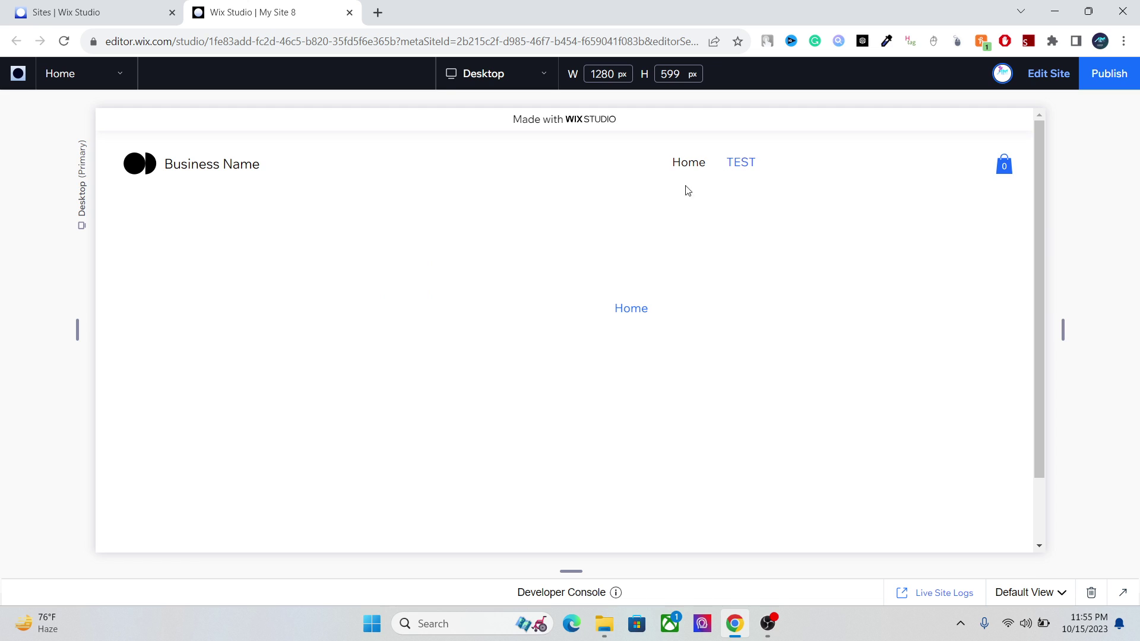
# Return to the editor and open Manage Menu on the vertical menu holding Home.
pyautogui.click(1047, 75)
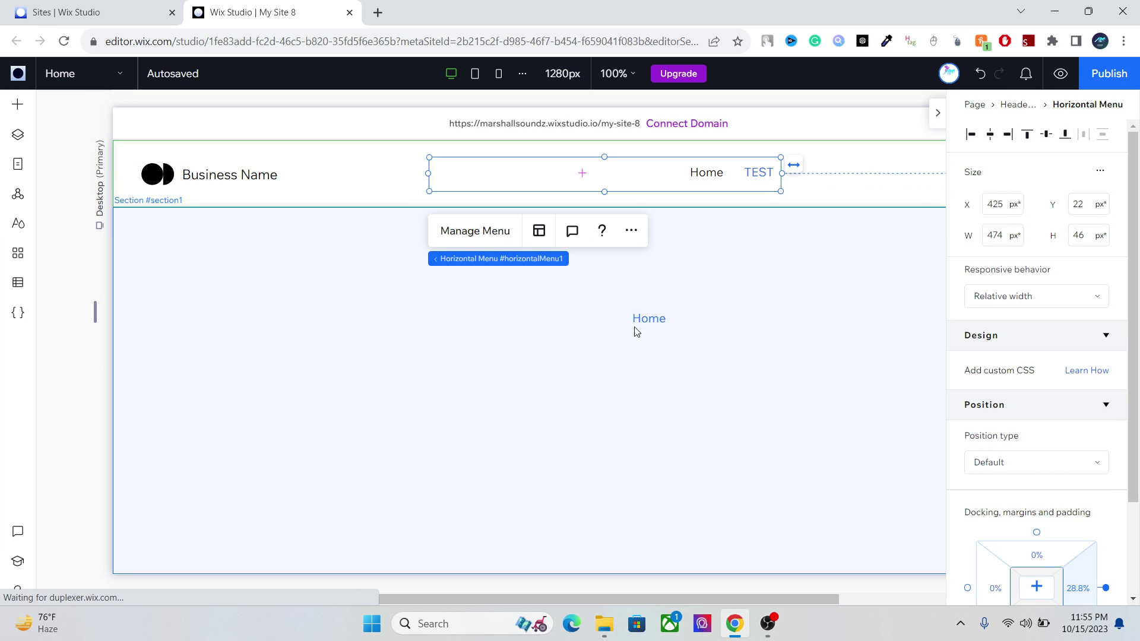
pyautogui.click(637, 318)
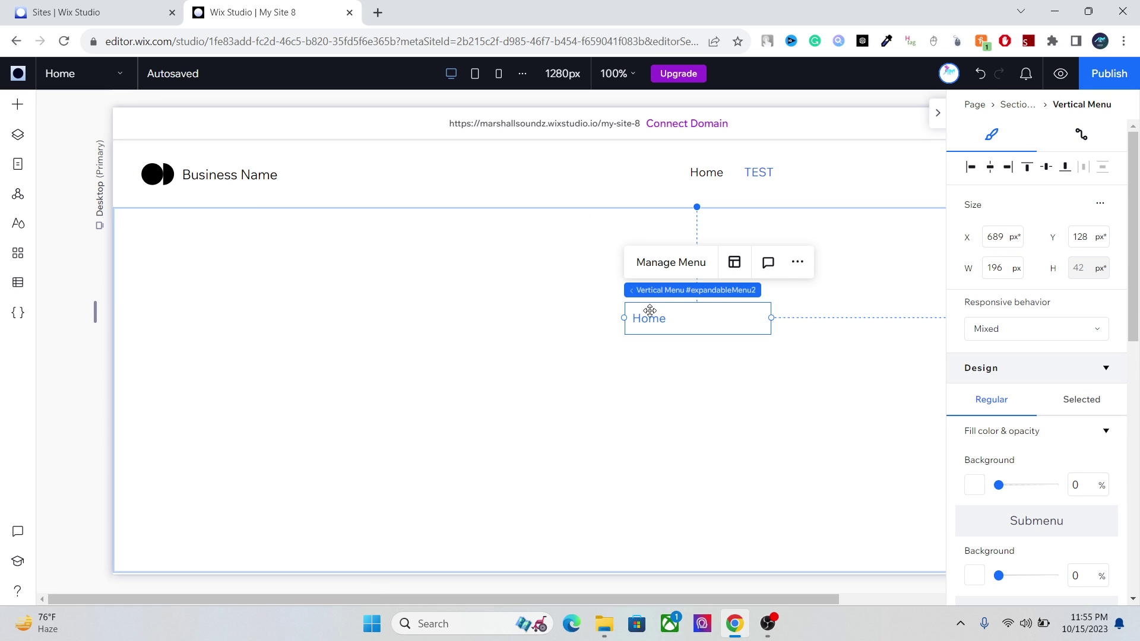
pyautogui.click(671, 263)
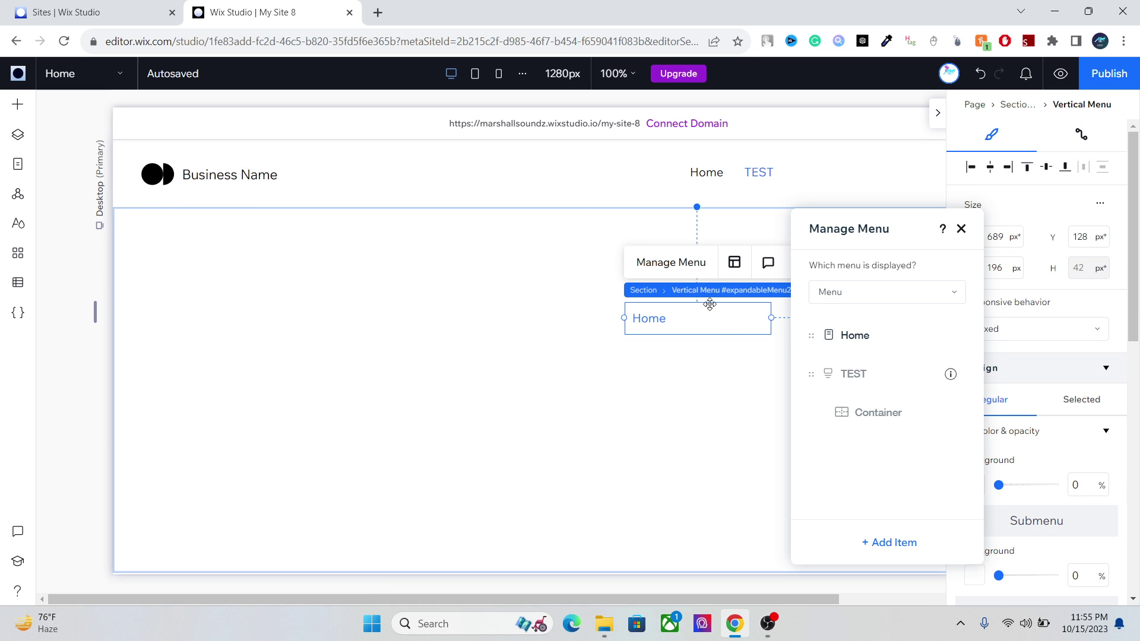